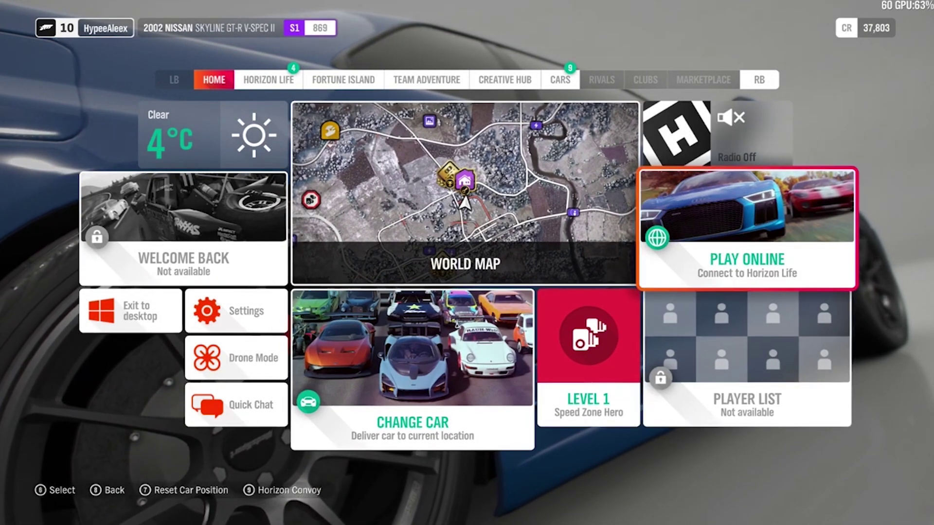
Step: Connect to online Horizon Life, slow the car, and check Network Diagnostics for the Live configuration error
key("Return")
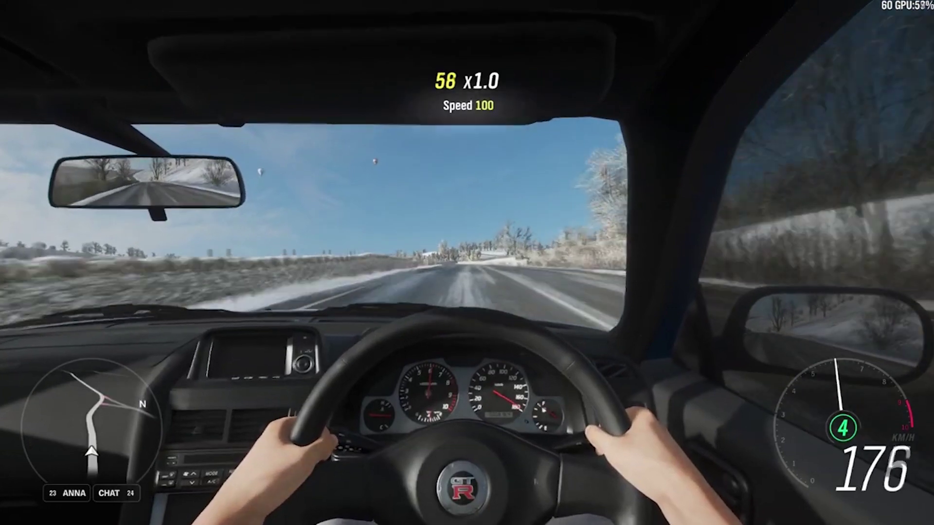
key("s")
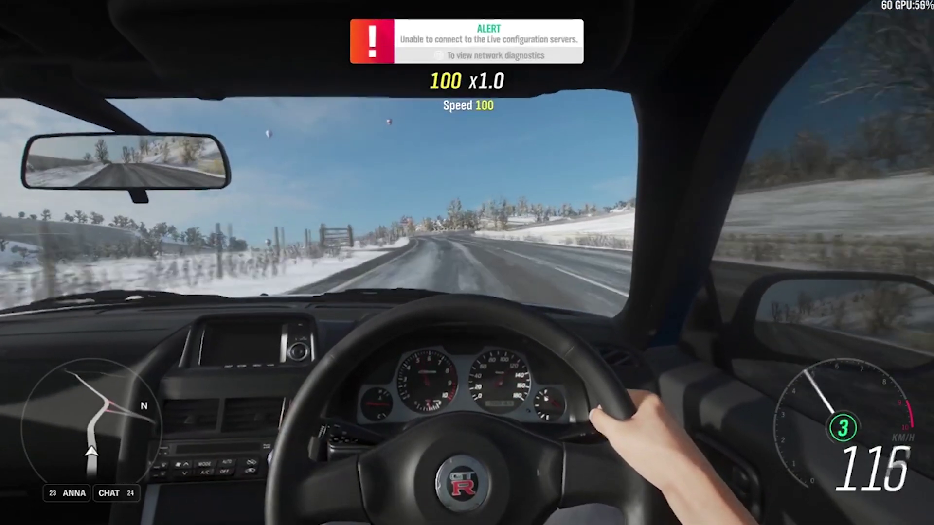
key("Escape")
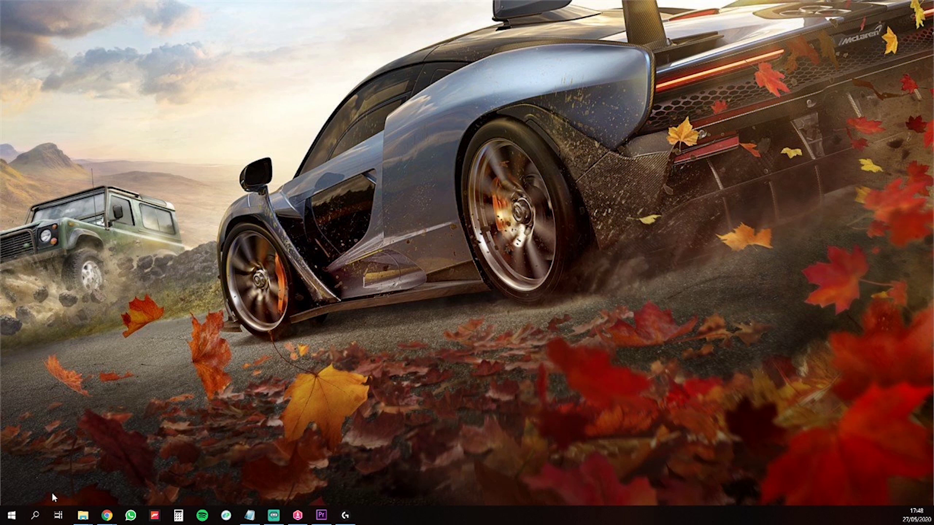
Step: Launch Xbox Companion and view its network status: 22 ms latency, 0% packet loss
left_click(12, 517)
type("xb")
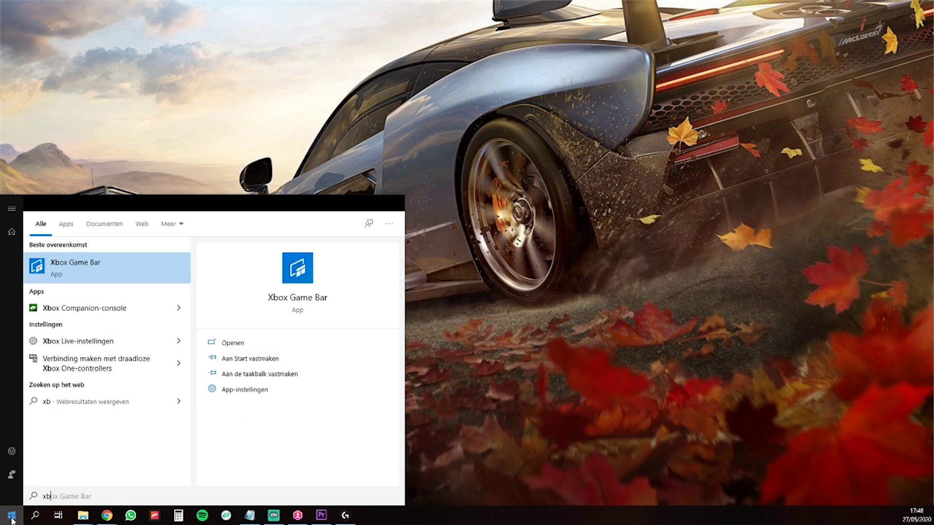
type("ox comp")
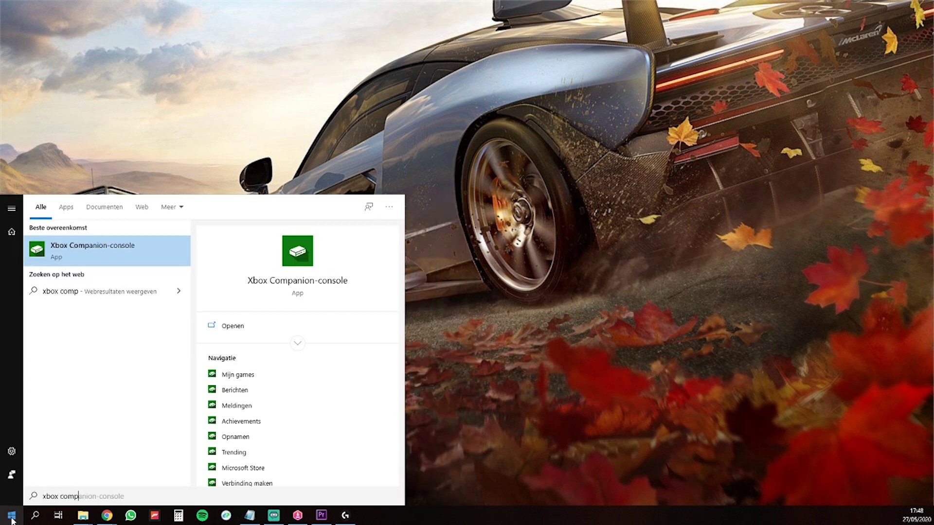
key("Return")
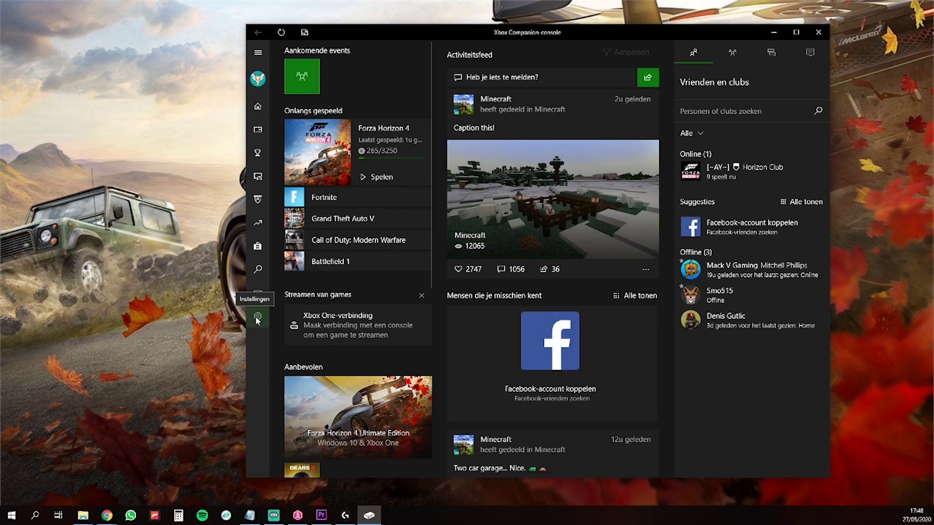
left_click(258, 318)
left_click(491, 100)
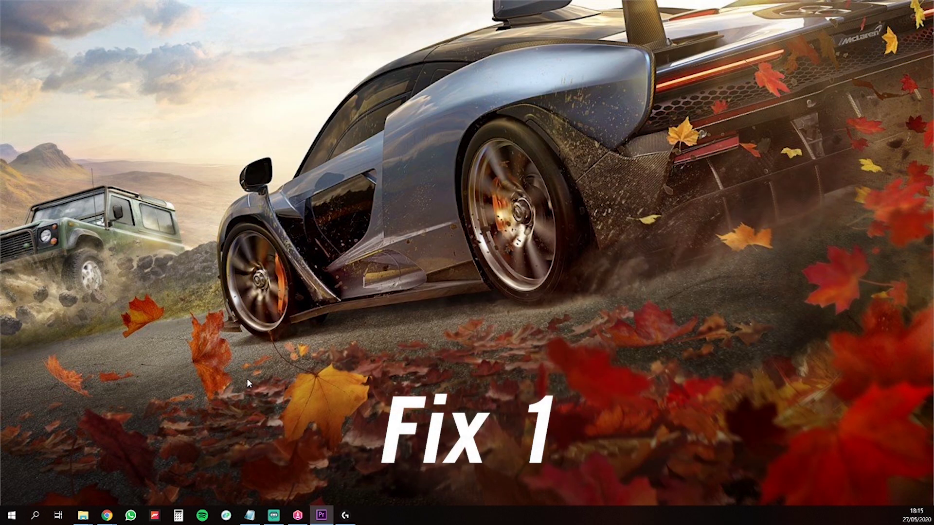
Step: Open Control Panel's Netwerkcentrum under Netwerk en internet
left_click(7, 514)
left_click(7, 516)
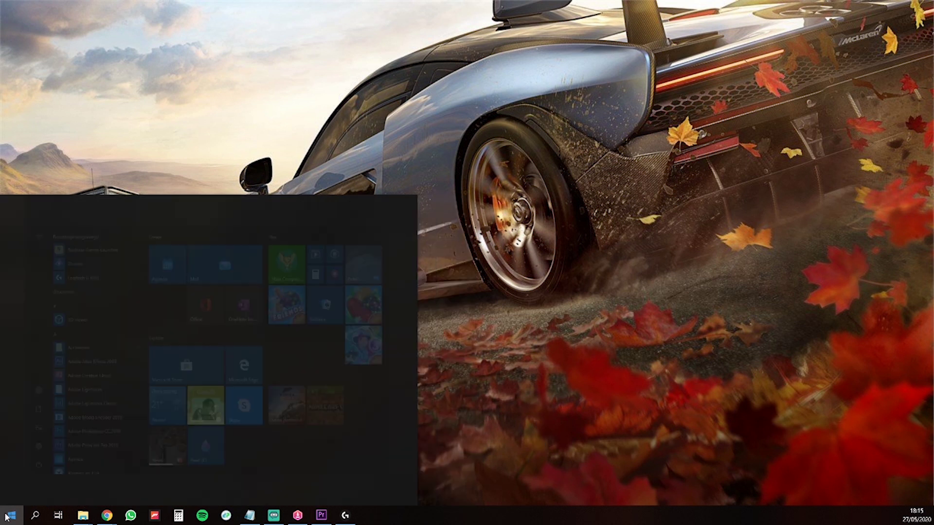
type("config")
key("Return")
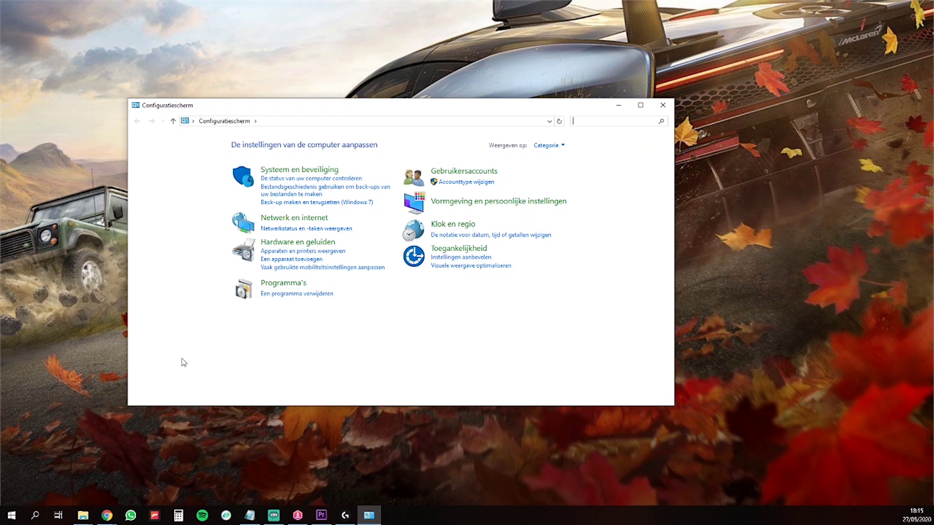
left_click(275, 218)
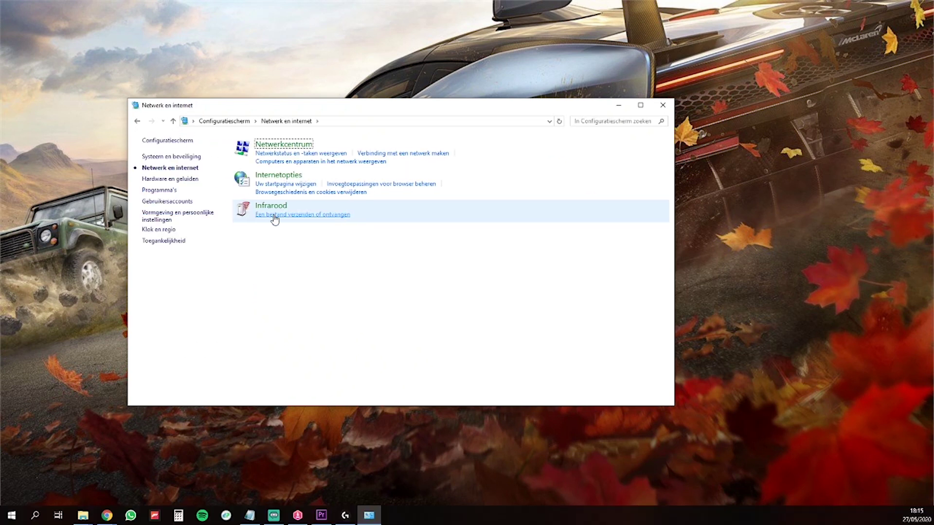
left_click(276, 146)
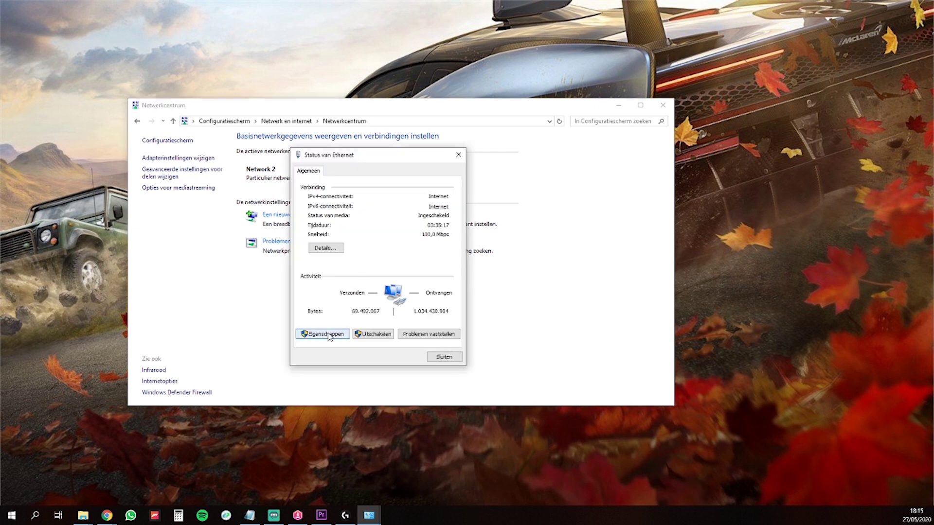
Step: Enable Internet Protocol Version 6 (TCP/IPv6) in the Ethernet connection properties and confirm with OK
left_click(327, 333)
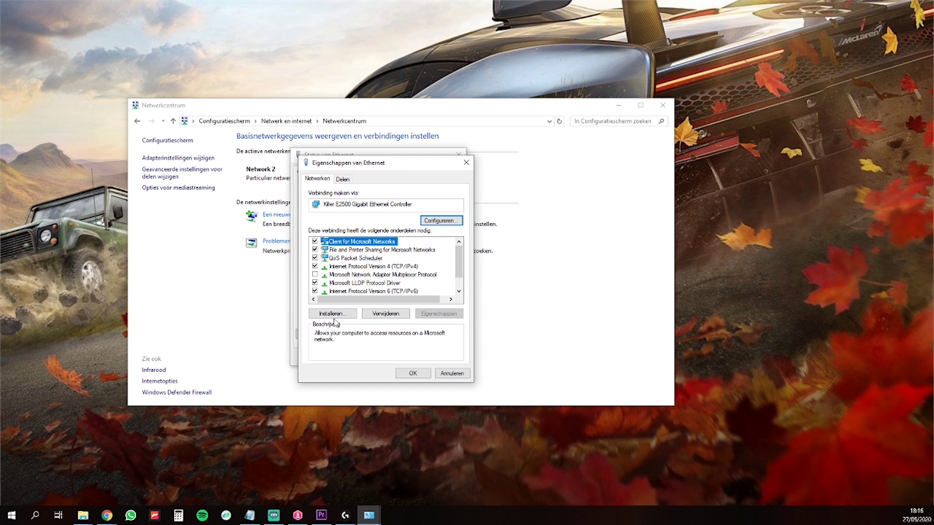
left_click_drag(459, 265, 459, 274)
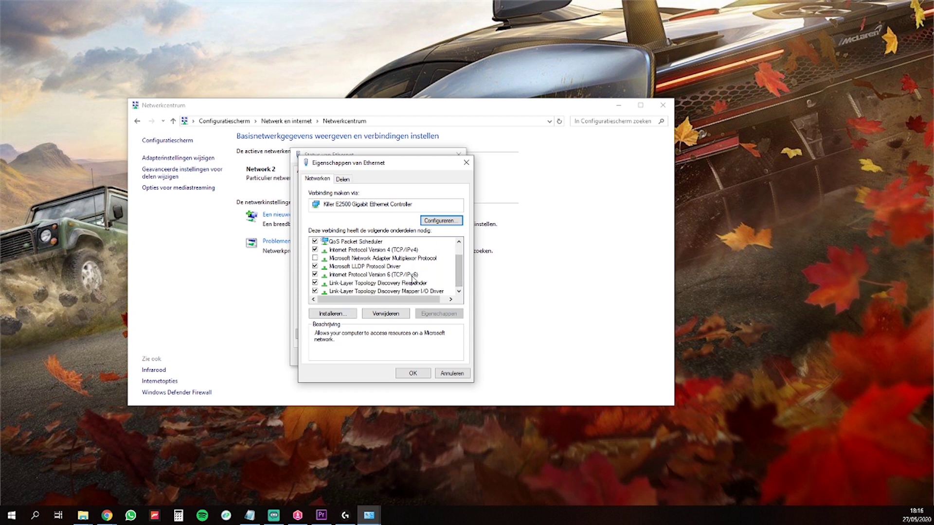
left_click(336, 275)
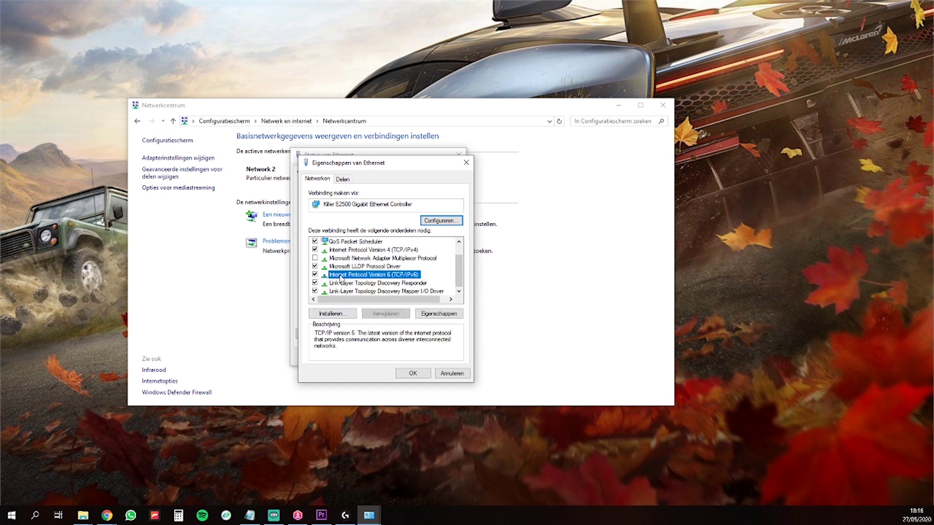
left_click(412, 374)
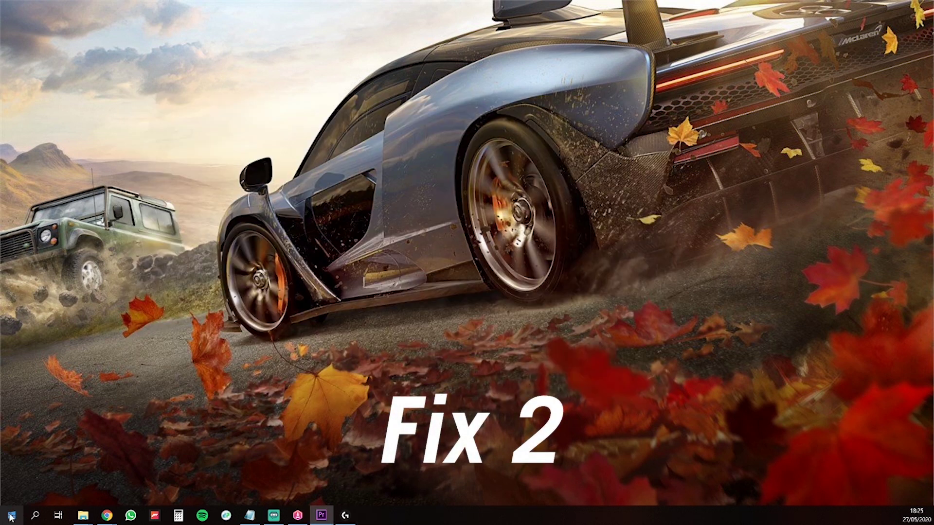
Step: Run the Xbox-netwerken fix under Gaming in Windows Settings
left_click(11, 517)
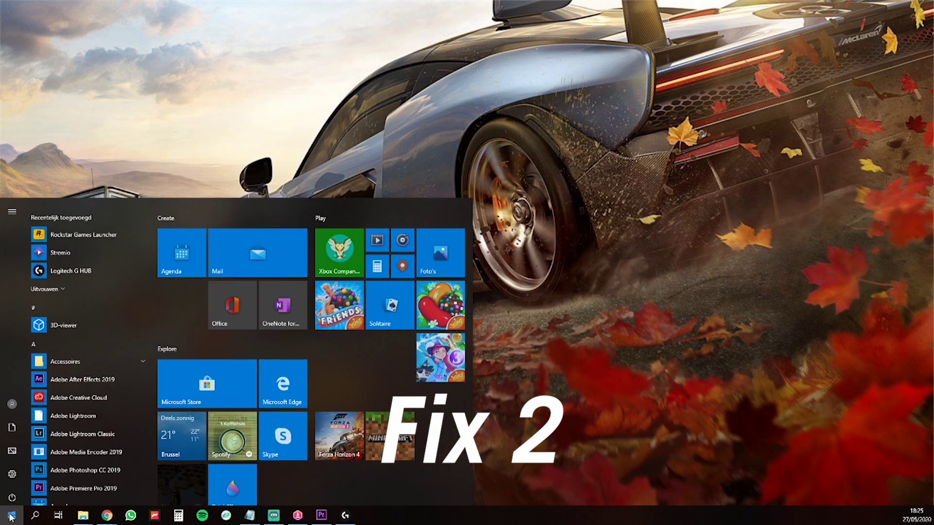
type("instel")
key("Return")
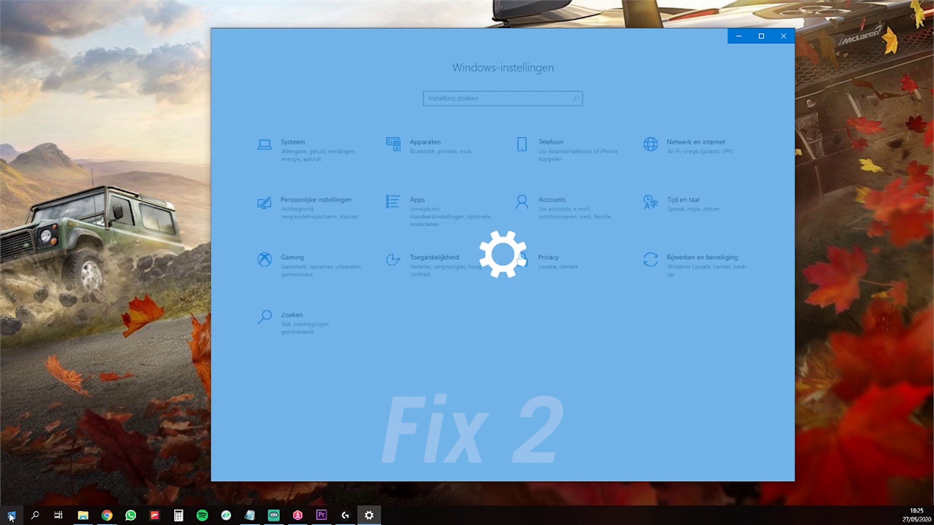
left_click(337, 267)
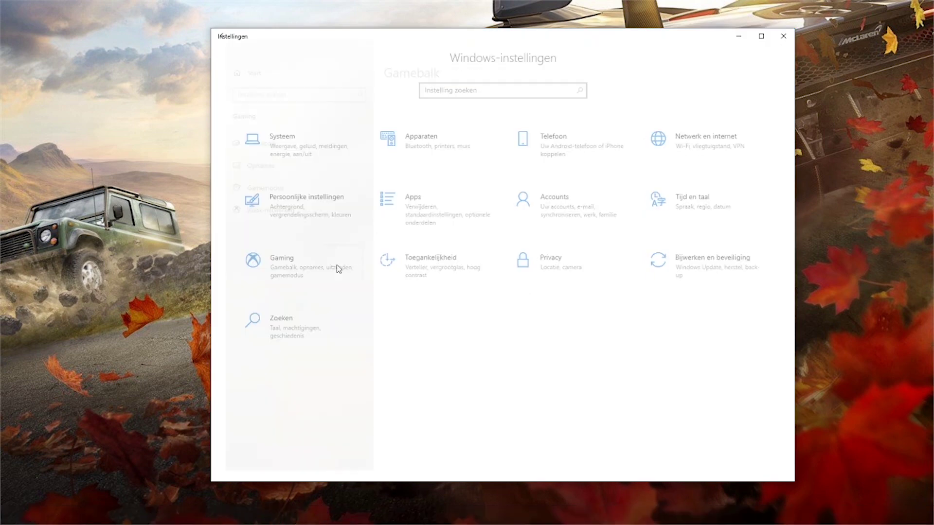
left_click(251, 212)
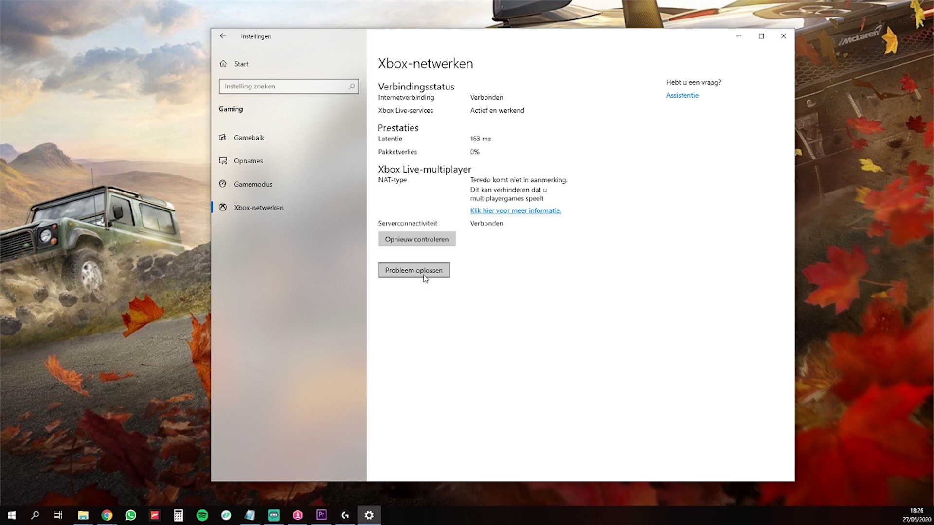
left_click(423, 276)
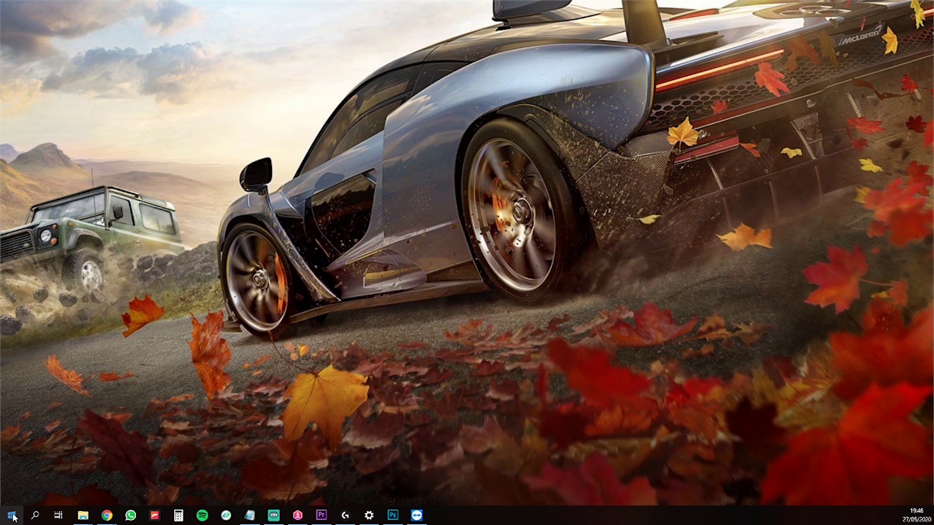
Step: Restart the PC from the Start menu power options
left_click(12, 516)
left_click(11, 494)
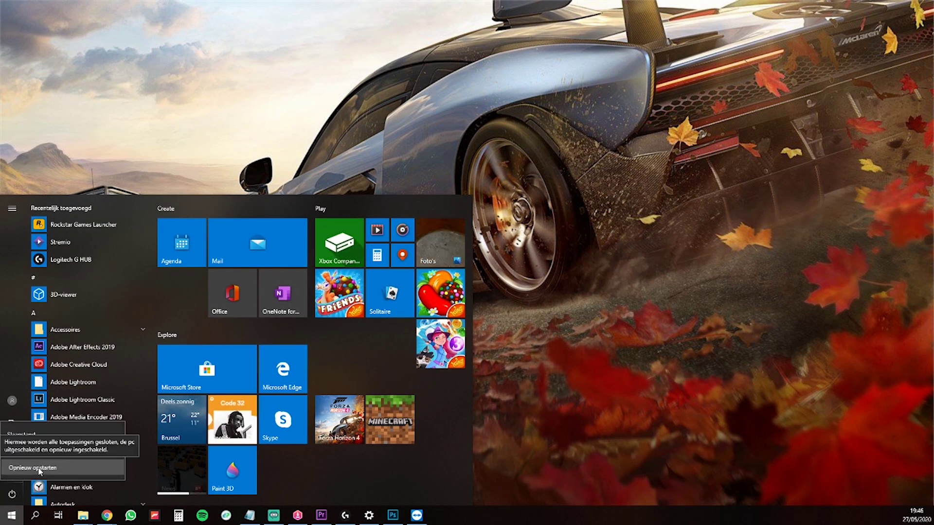
left_click(40, 468)
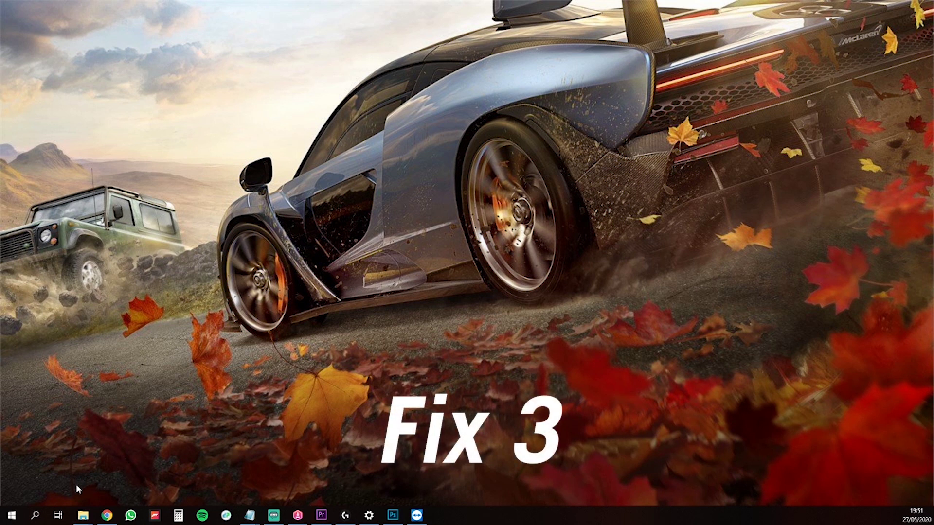
Step: Start Opdrachtprompt with administrator rights
left_click(12, 515)
type("cmd")
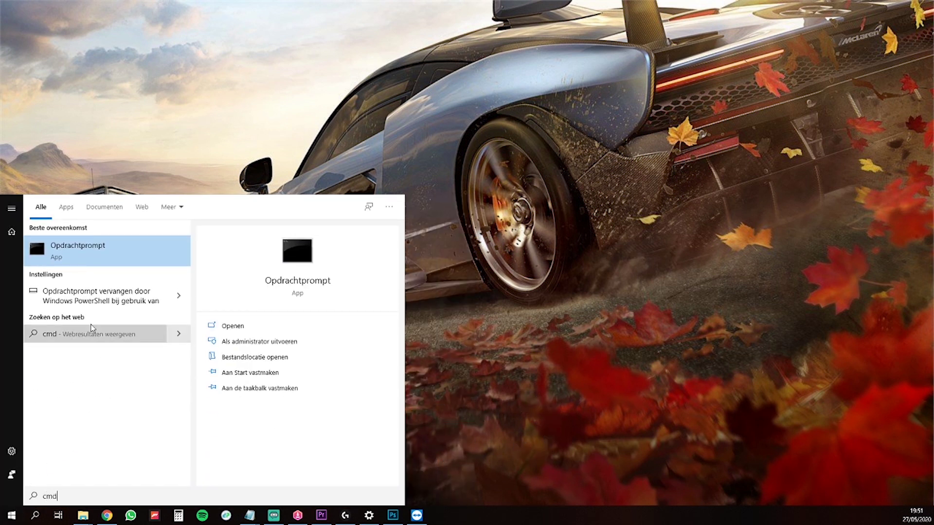
right_click(73, 250)
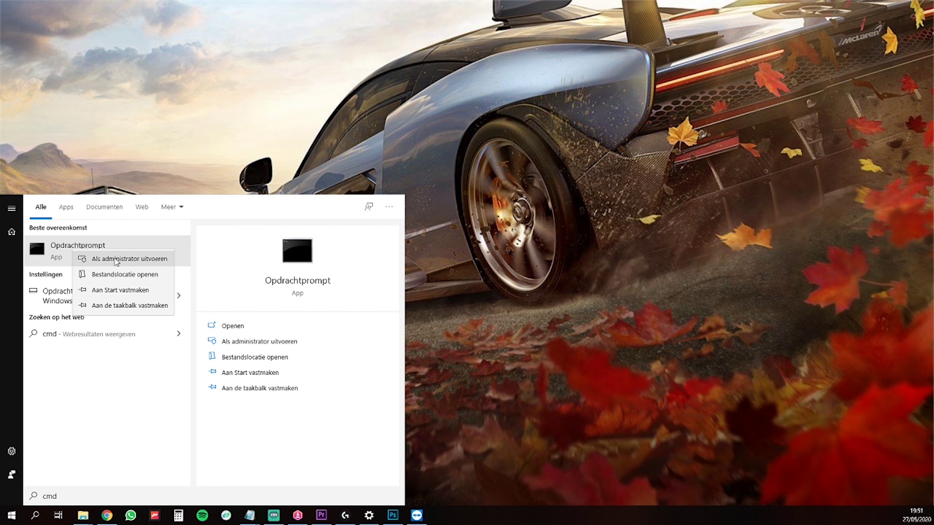
left_click(111, 260)
Step: Run ipconfig and copy the default gateway address 192.168.0.1
type("ipconfig")
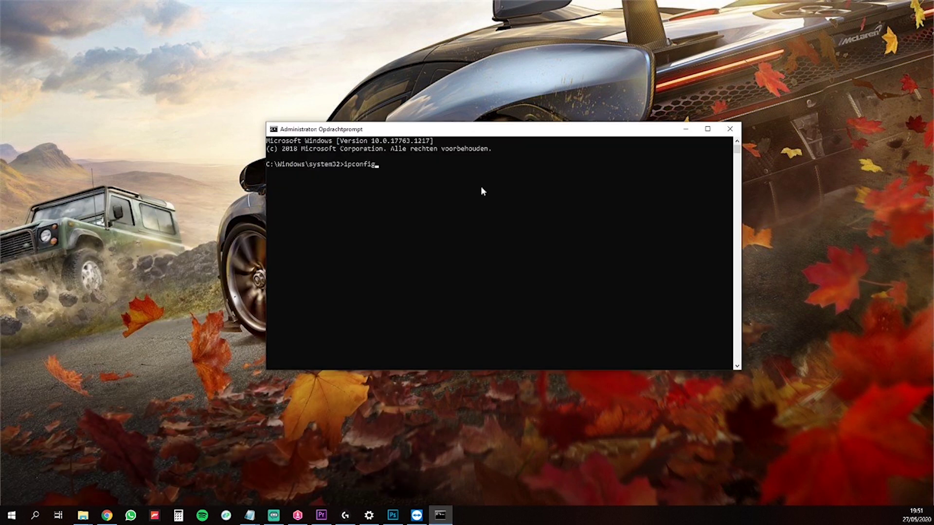
key("Return")
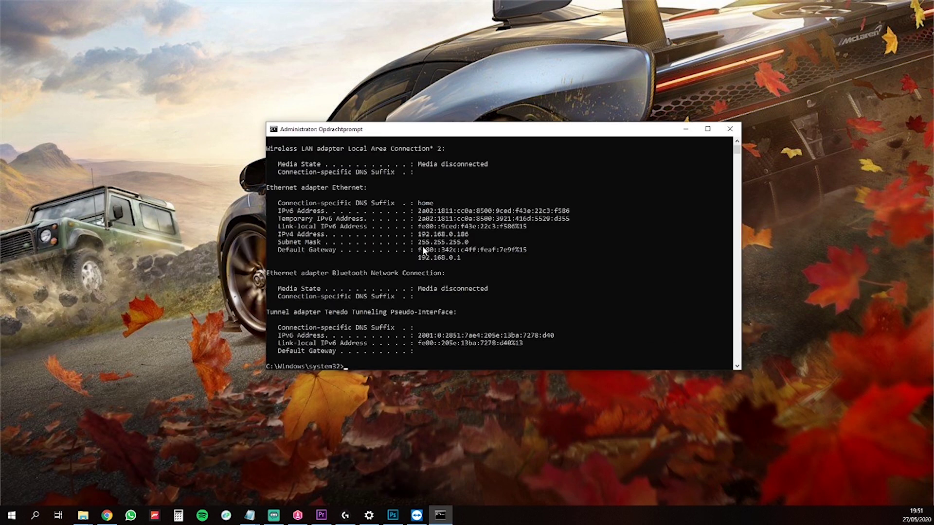
left_click_drag(418, 258, 452, 260)
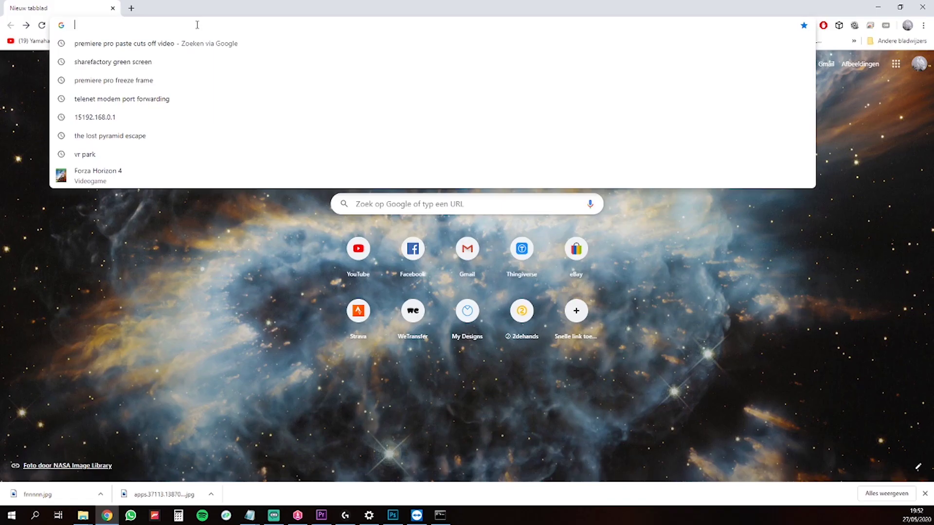
type("192.168.0.1")
Step: Try 192.168.0.1, then load the pasted mijn.telenet.be modem advanced settings URL instead
key("Return")
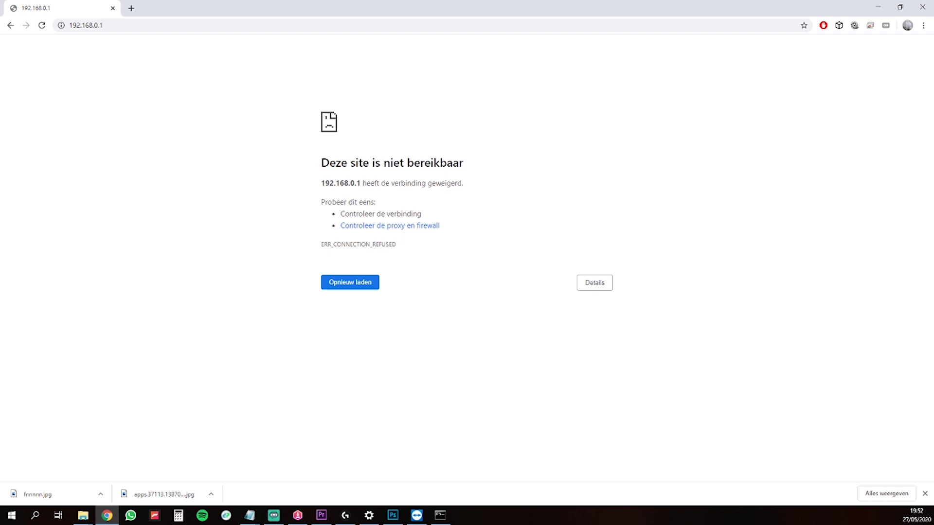
key("alt+Tab")
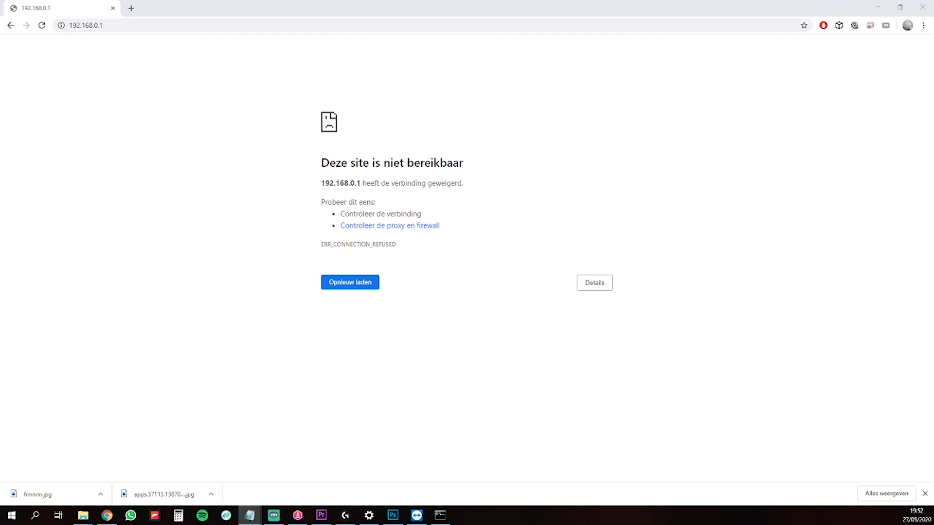
key("alt+Tab")
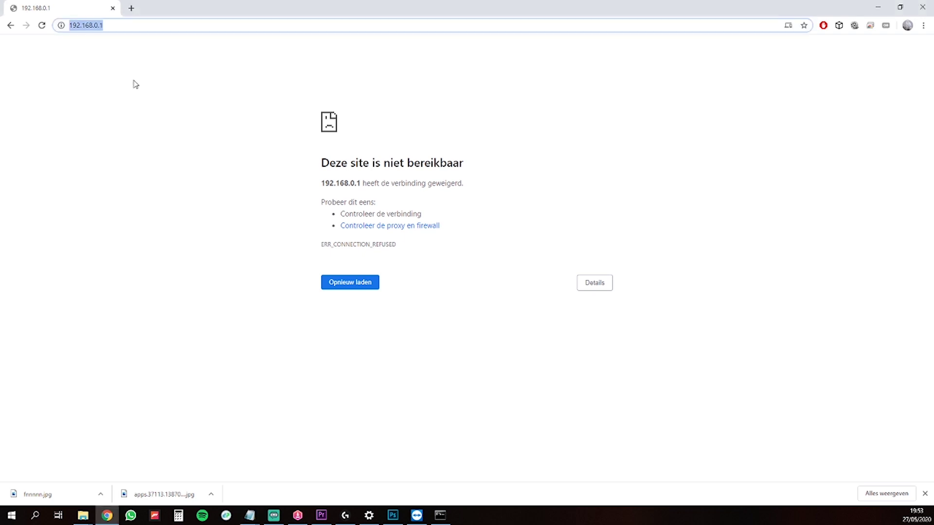
type("https://mijn.telenet.be/mijntelenet/rgw/settings.do?action=showAdvancedSettings")
key("Return")
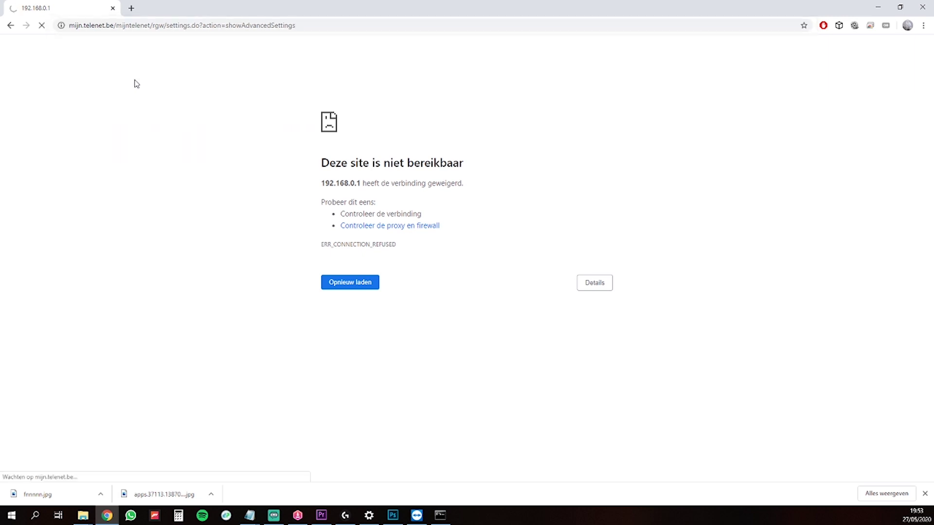
Step: Show the IPv4 Firewall & Port forwarding tab of the modem settings
scroll(138, 83, "down", 2)
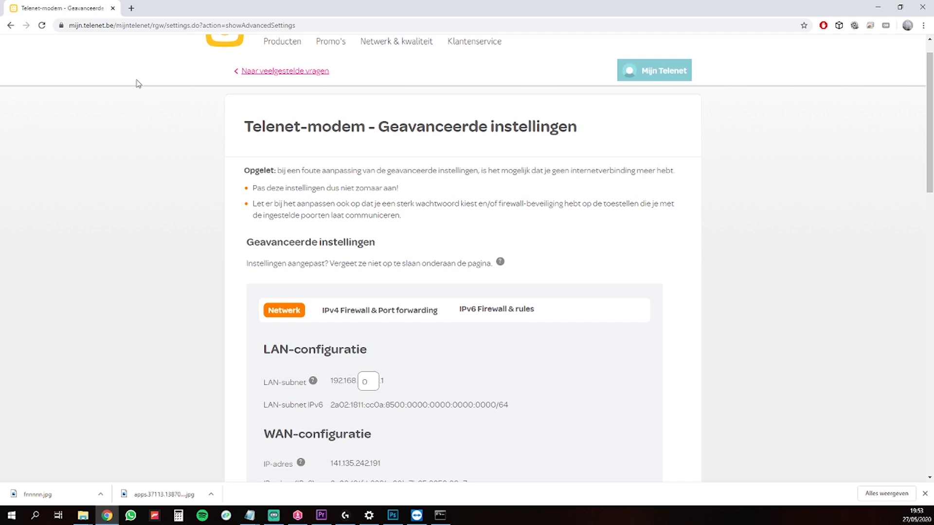
scroll(137, 81, "down", 3)
scroll(136, 79, "down", 2)
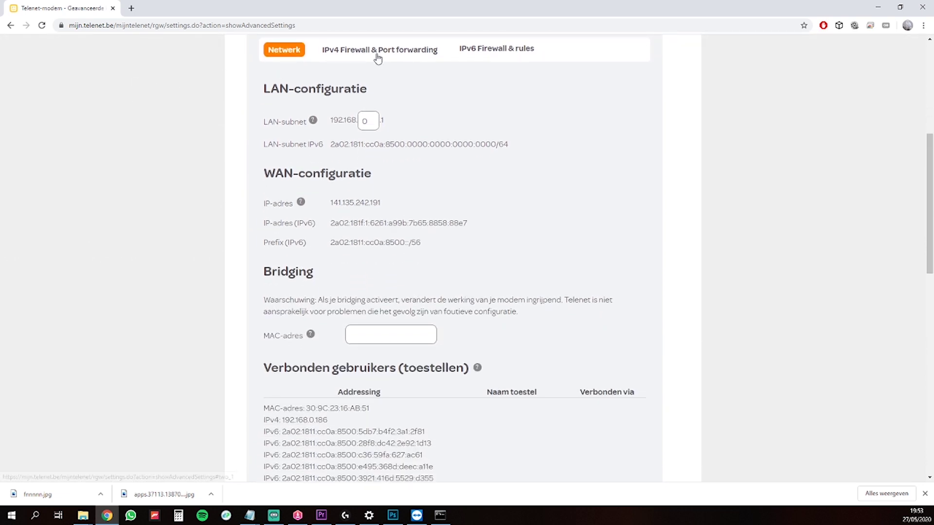
left_click(378, 53)
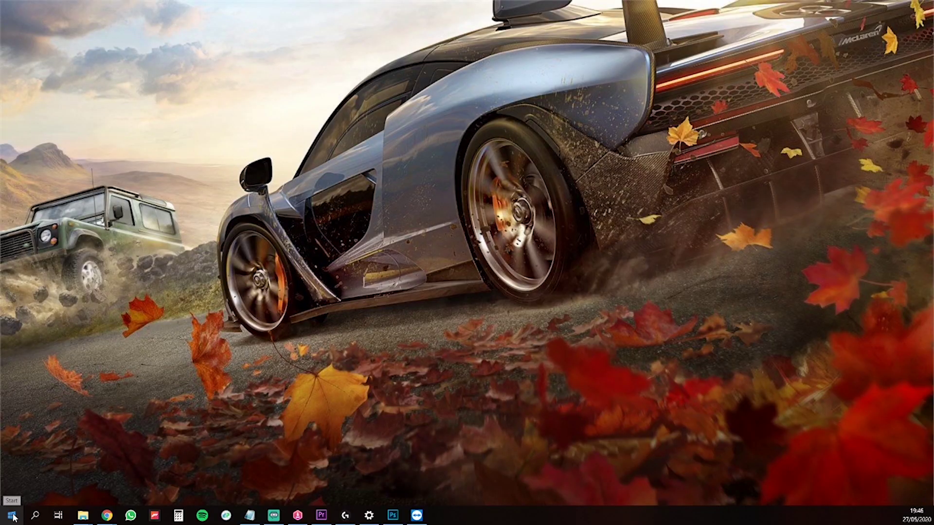
Step: Bring up Start power and Opdrachtprompt options, then select the COPY PASTE CMD LINES description text
left_click(12, 516)
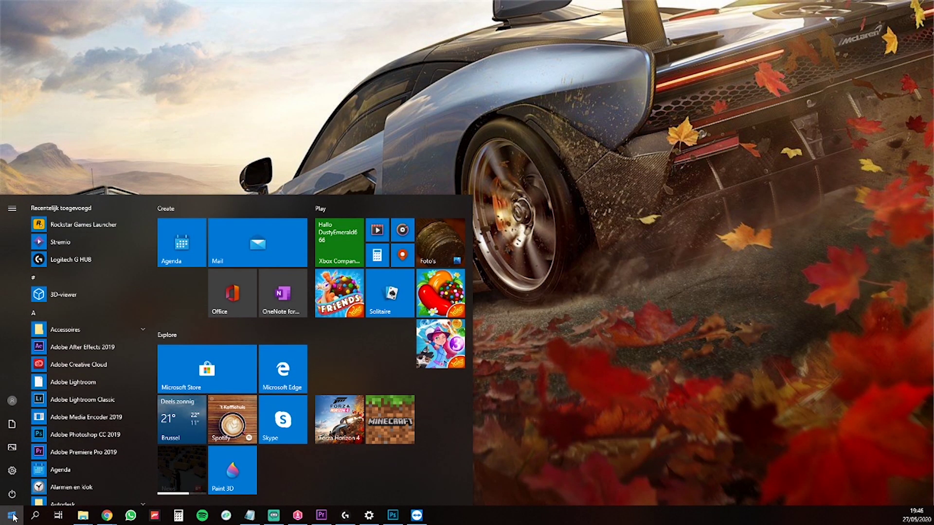
left_click(18, 493)
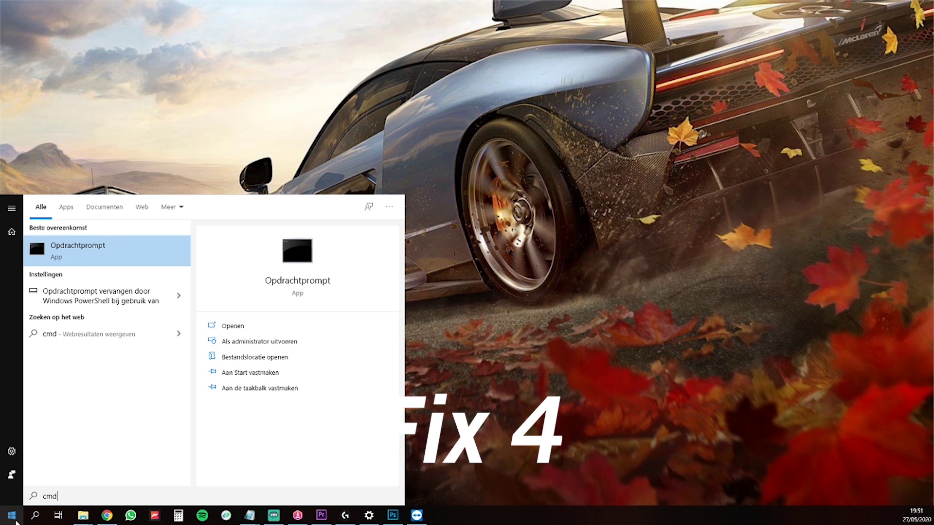
right_click(73, 252)
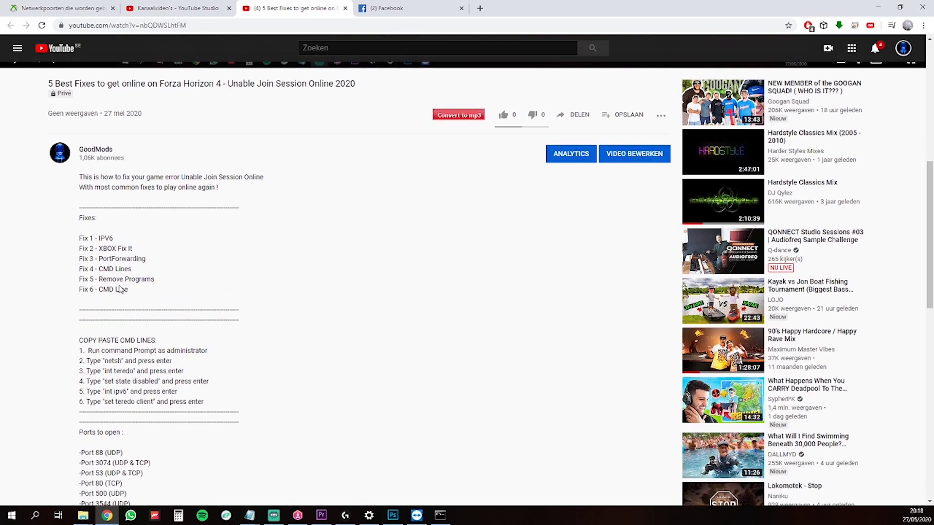
scroll(121, 289, "down", 3)
left_click_drag(80, 221, 244, 286)
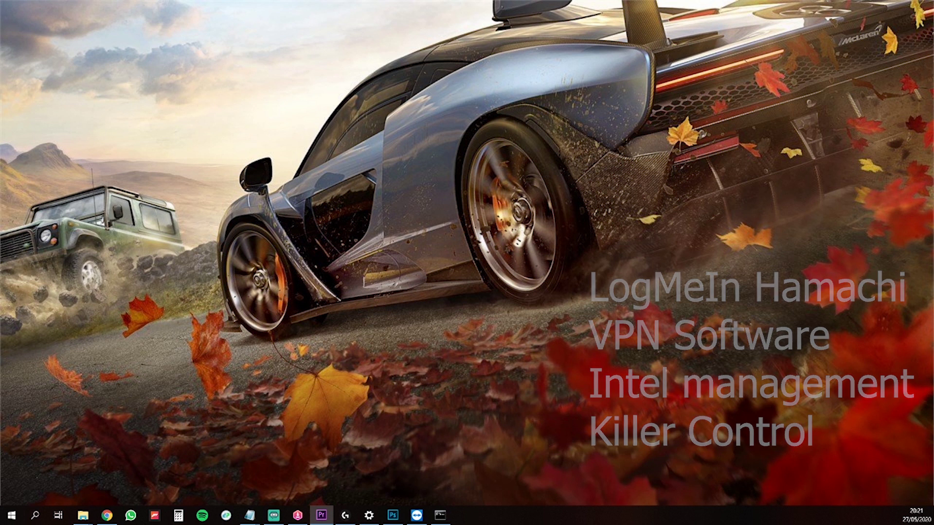
Step: Turn Tijd automatisch instellen off and back on in the Datum en tijd settings
right_click(916, 515)
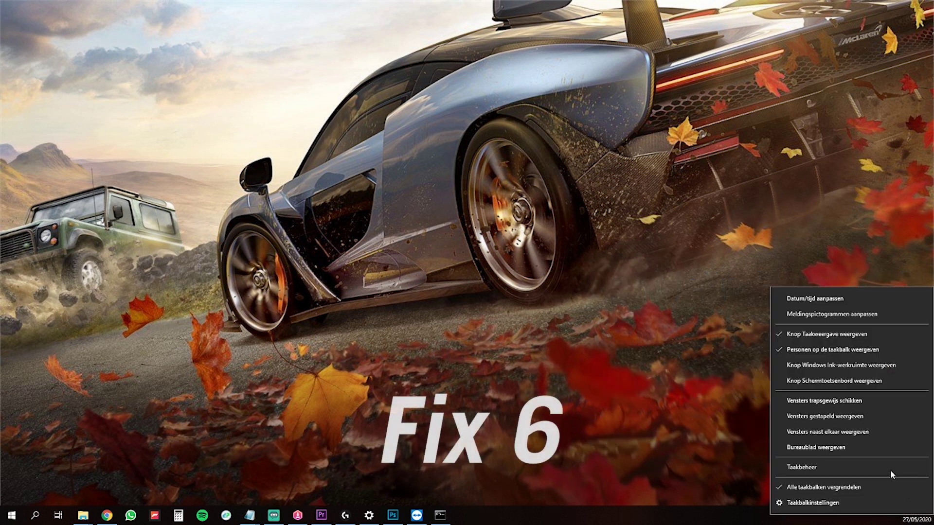
left_click(834, 299)
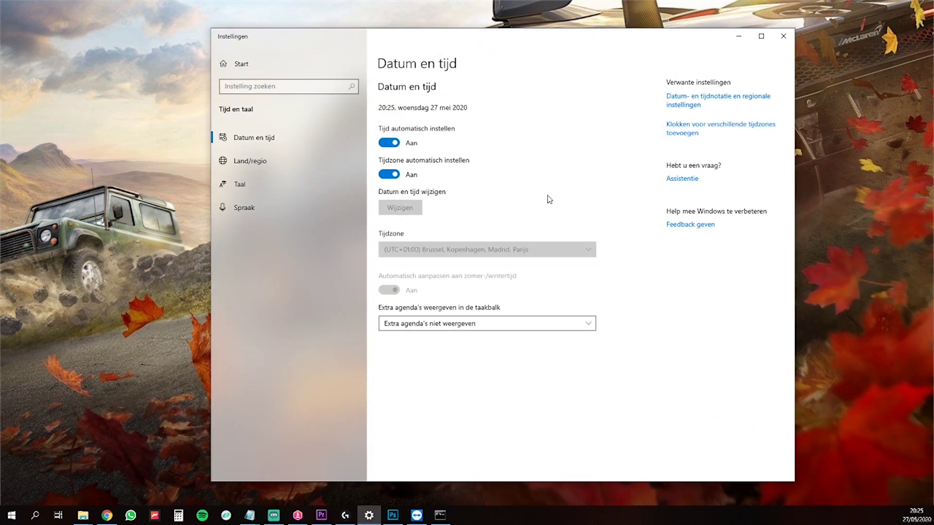
left_click(389, 143)
left_click(390, 144)
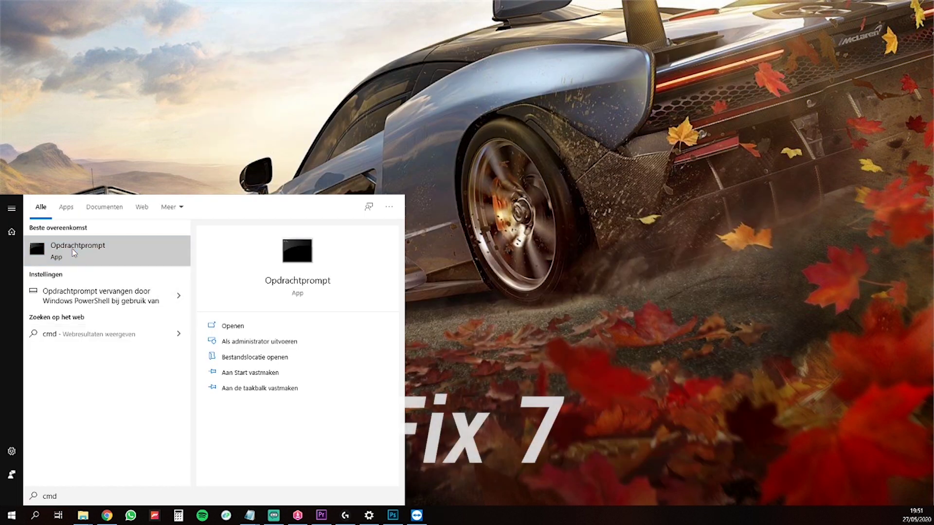
Step: Start Opdrachtprompt as administrator, then expand the video description and scroll to the ports list
right_click(74, 252)
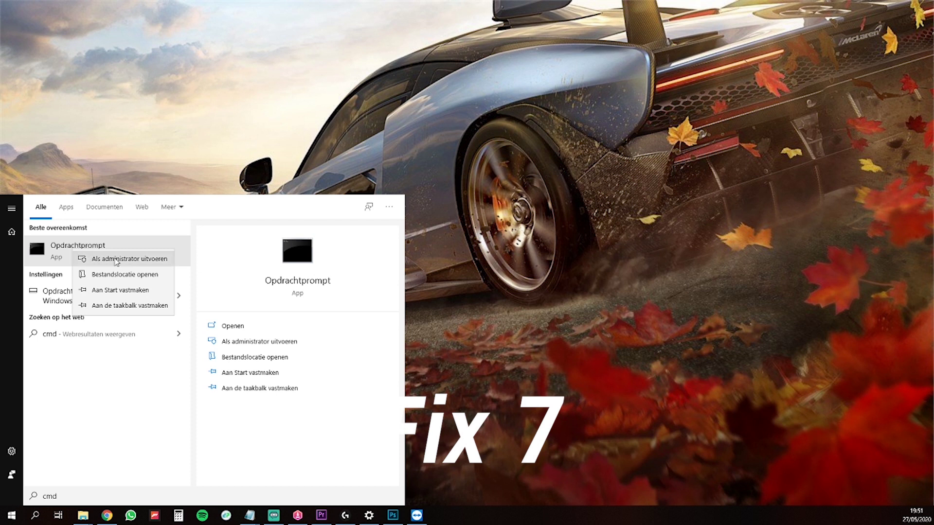
left_click(85, 258)
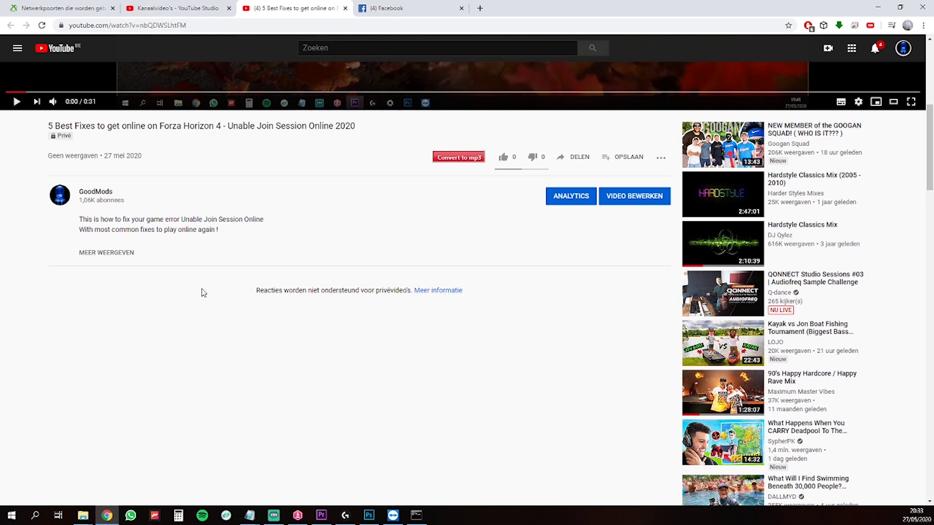
left_click(107, 253)
scroll(380, 303, "down", 7)
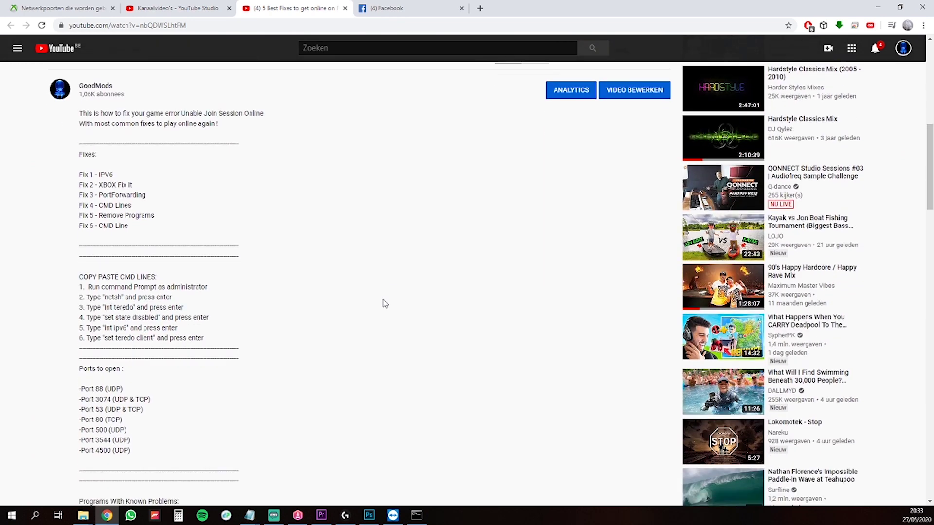
scroll(384, 303, "down", 4)
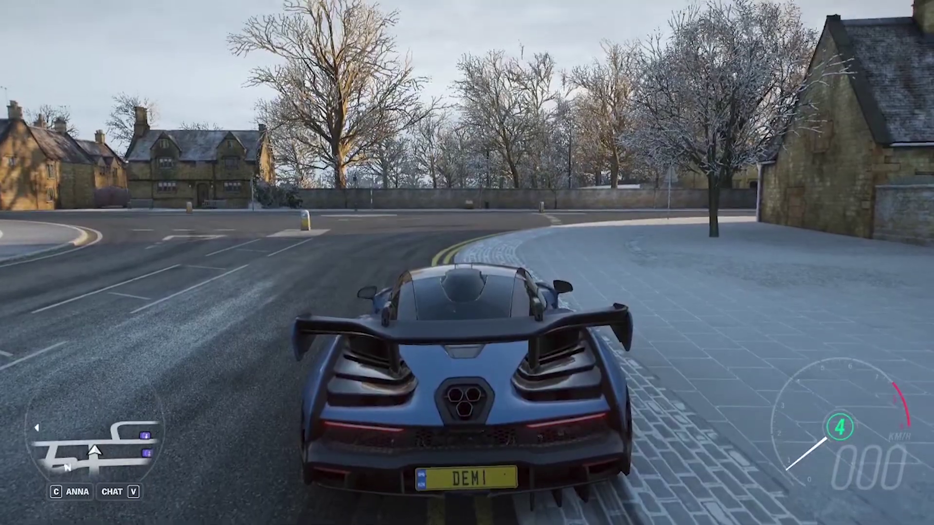
Step: Check the pause menu's Player List showing 53 players, then close it
key("Escape")
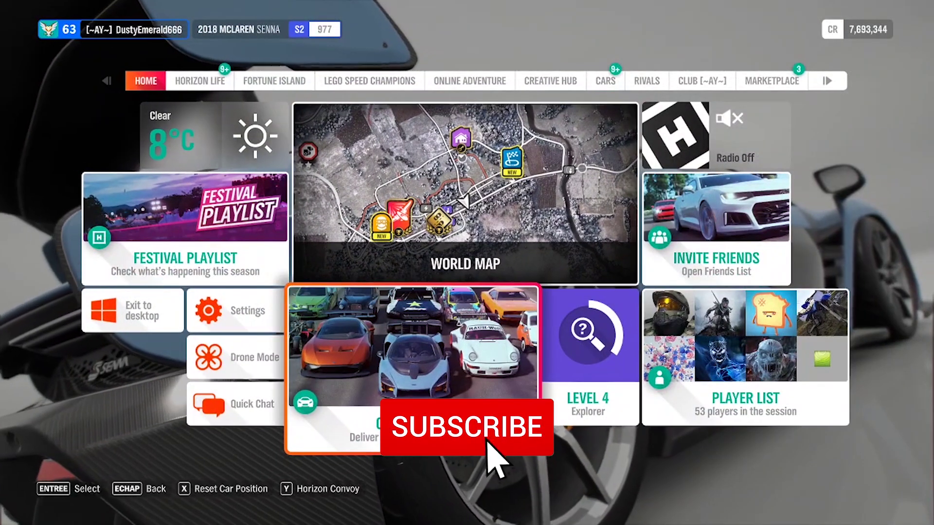
key("Escape")
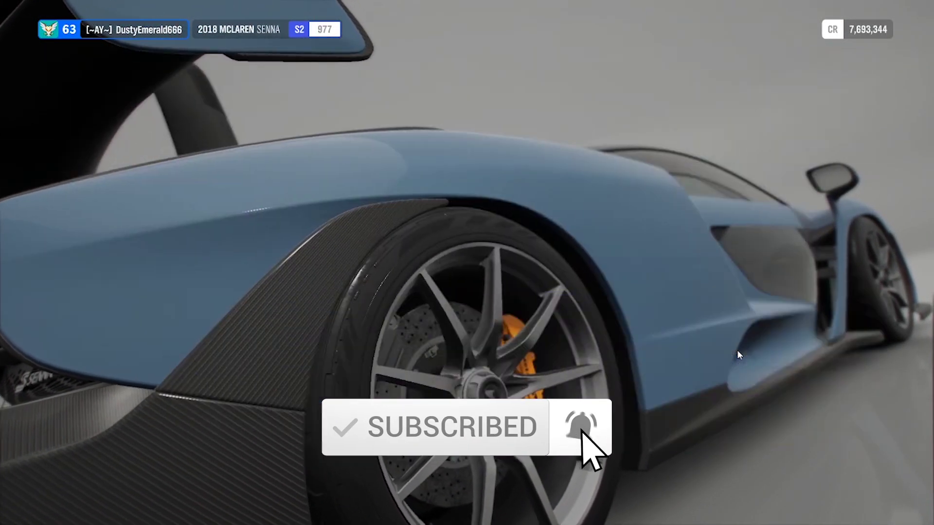